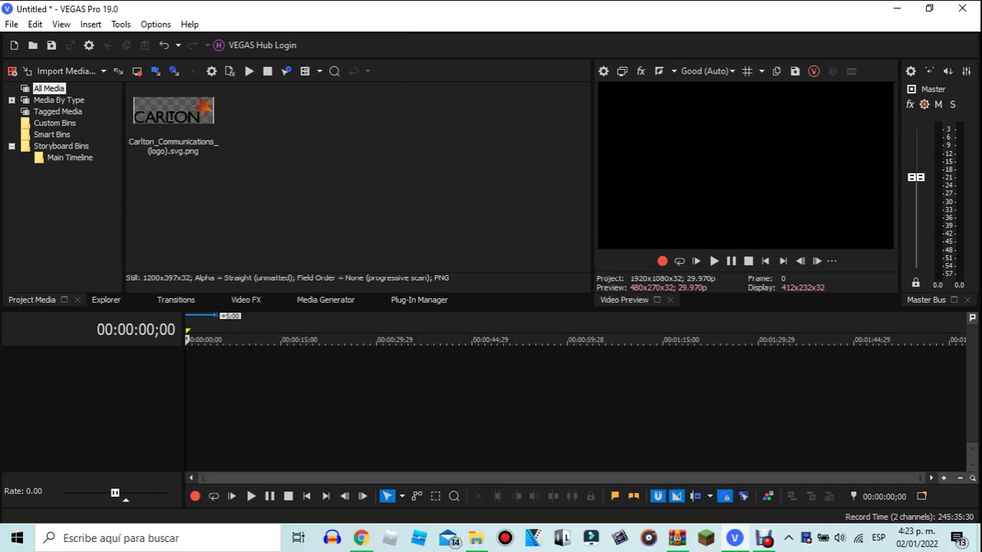
- Place the Carlton Communications logo at the start of the timeline and add a default Checkerboard on a track beneath it
click(174, 120)
drag(173, 122, 186, 385)
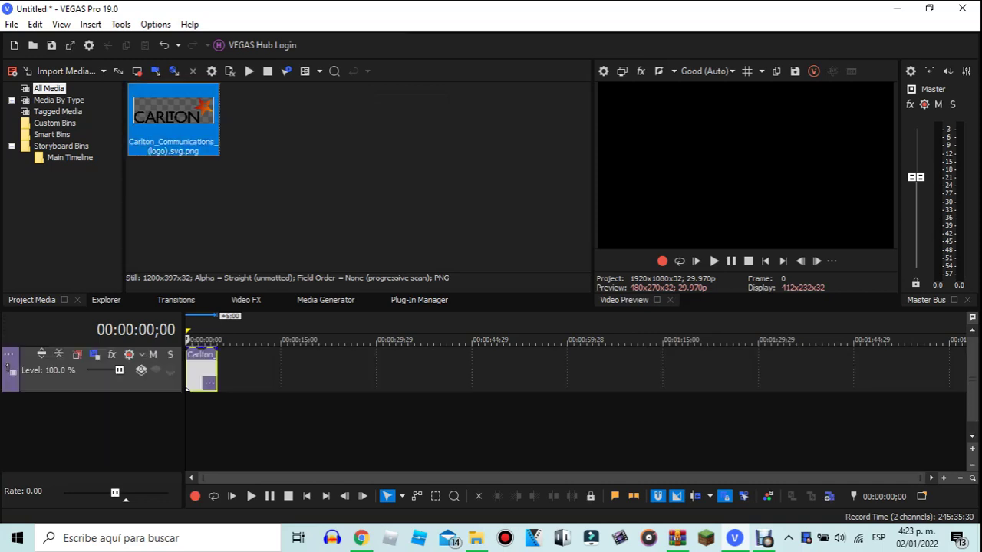
click(325, 300)
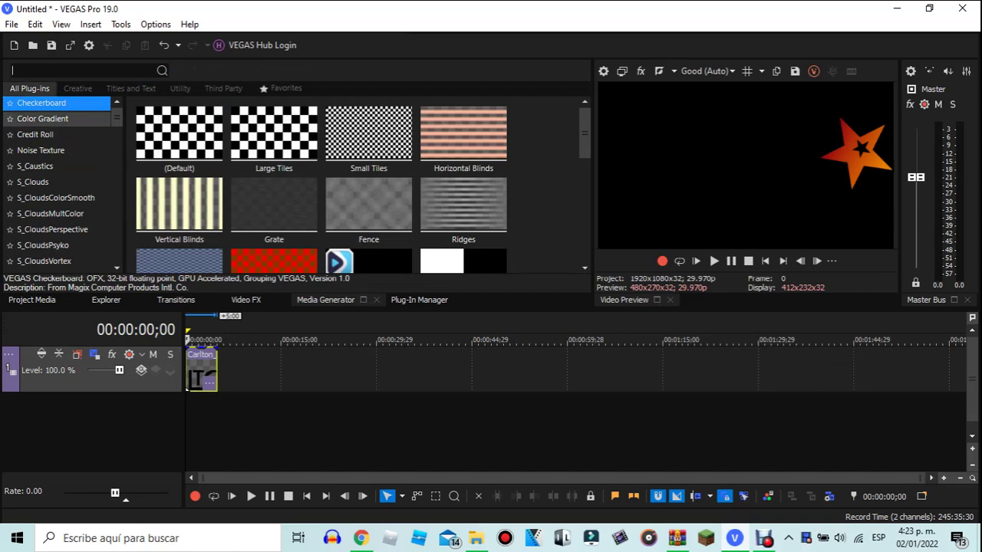
click(43, 119)
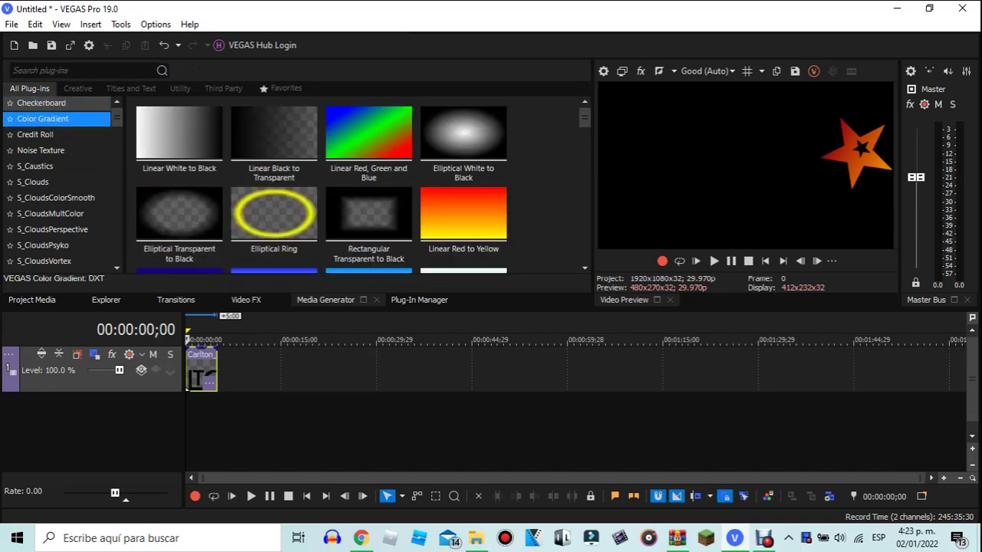
double_click(41, 103)
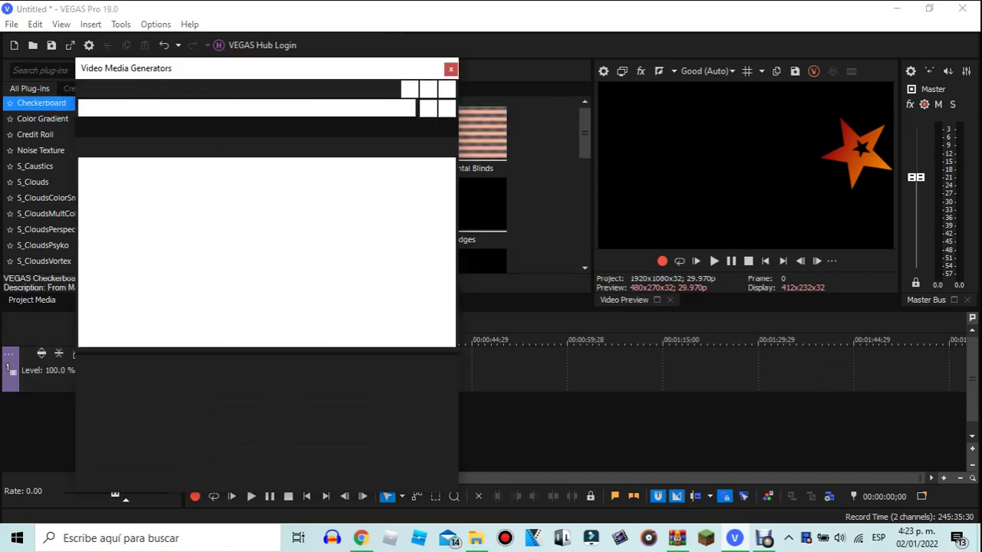
click(450, 69)
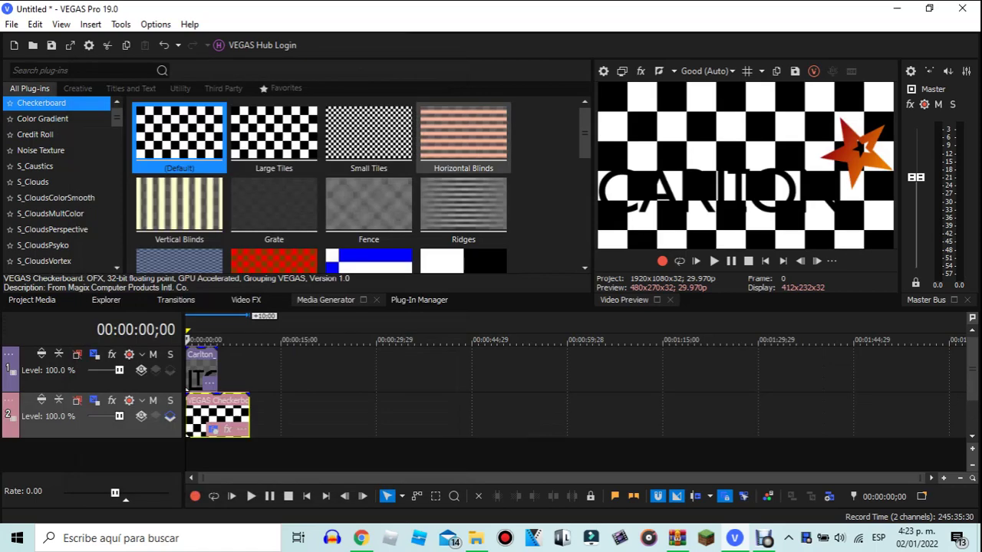
- Apply the default Chroma Keyer effect to the Carlton logo event
click(245, 300)
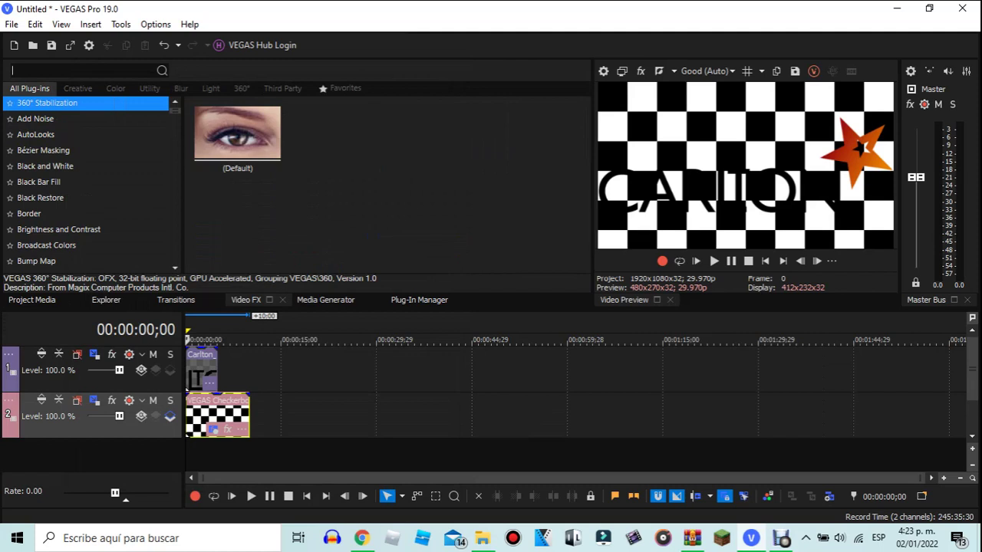
scroll(84, 148, down, 4)
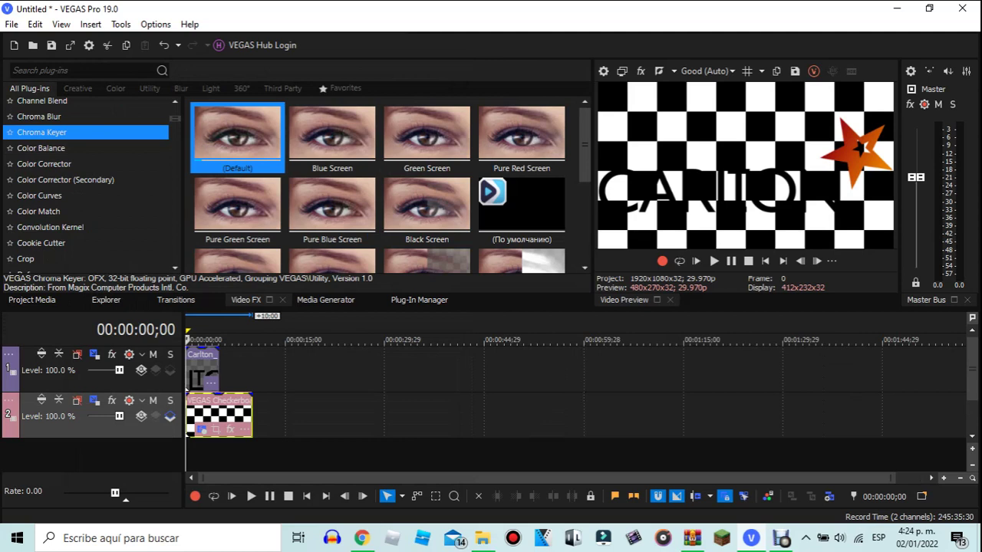
drag(237, 138, 203, 369)
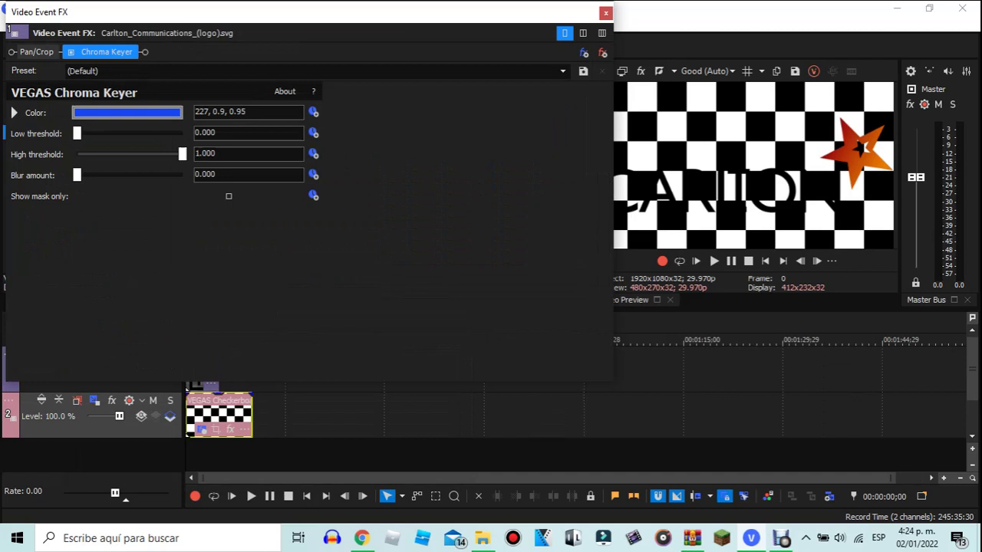
- Draw a rectangular mask around the star in the Carlton logo's Event Pan/Crop so only the star is kept
click(188, 388)
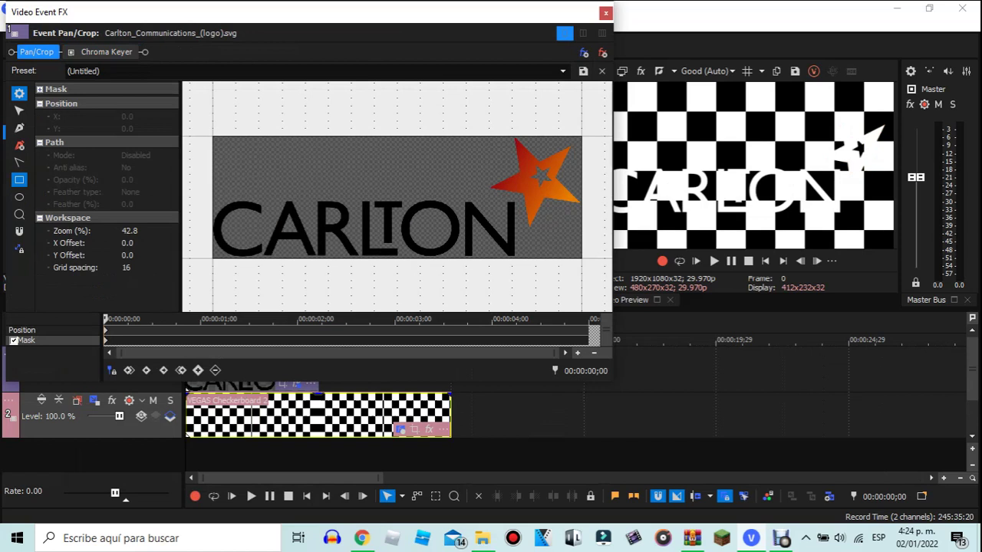
click(38, 331)
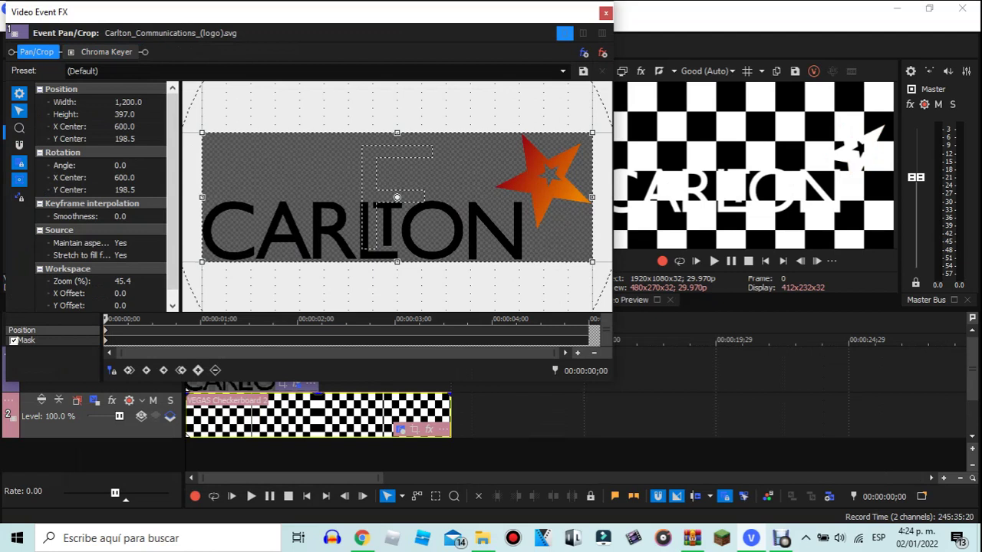
click(27, 339)
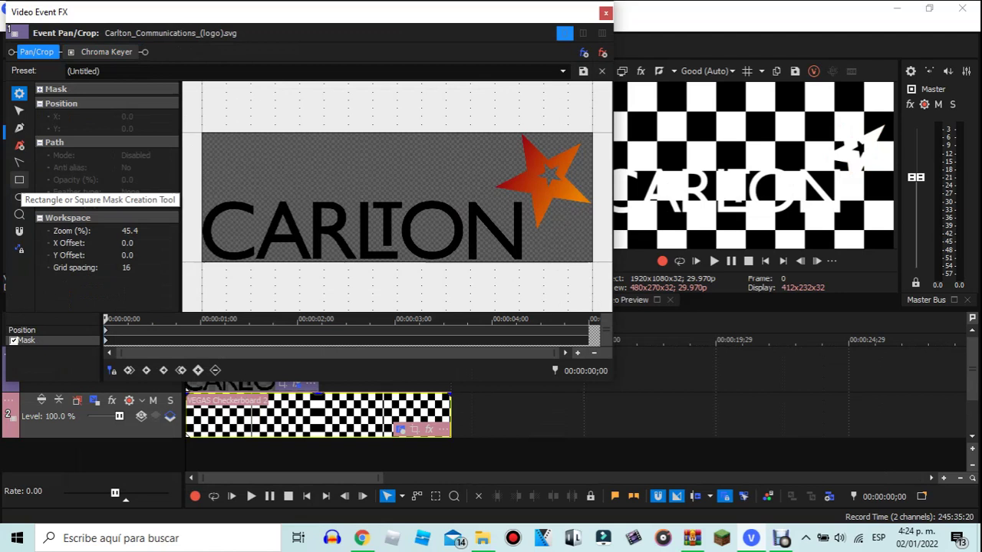
click(19, 179)
drag(471, 110, 597, 198)
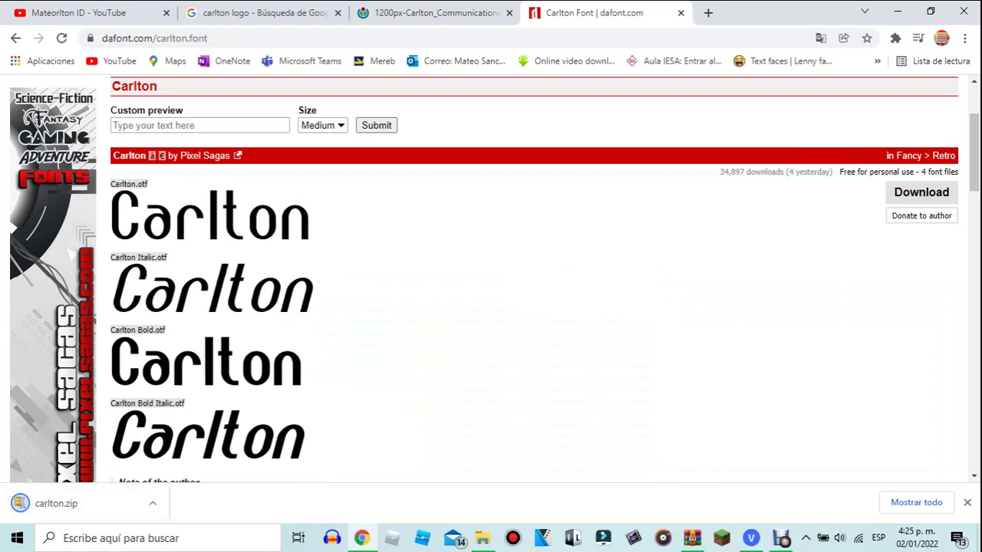
- Switch to WinRAR and open the downloaded carlton.zip archive from the Downloads folder
click(966, 502)
click(693, 539)
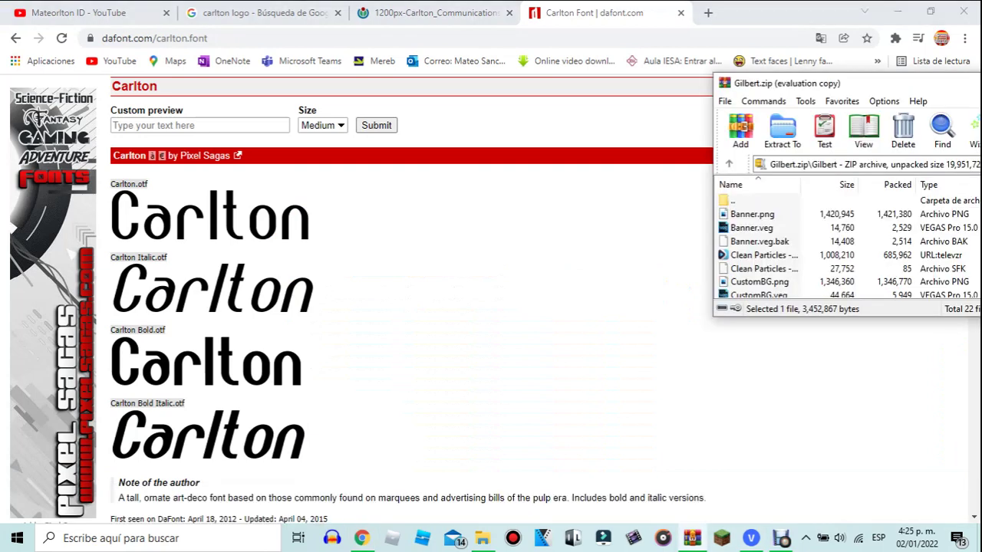
key(BackSpace)
key(BackSpace)
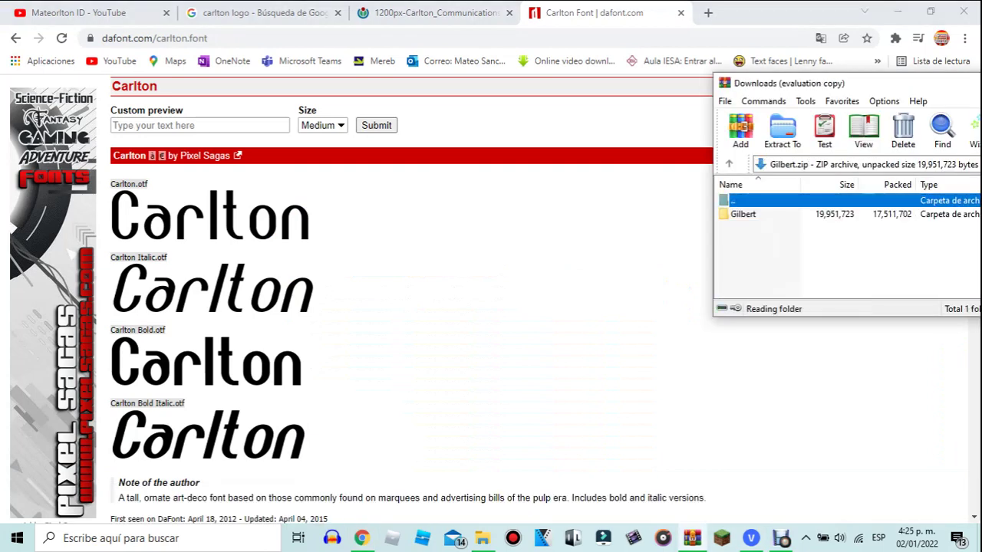
drag(822, 87, 600, 57)
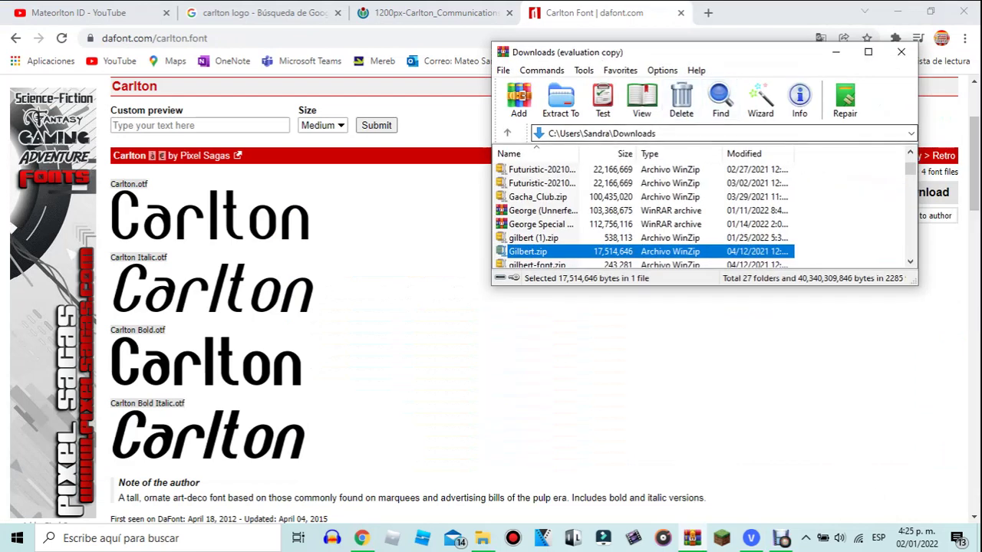
scroll(701, 215, up, 12)
scroll(702, 215, up, 8)
scroll(701, 215, up, 2)
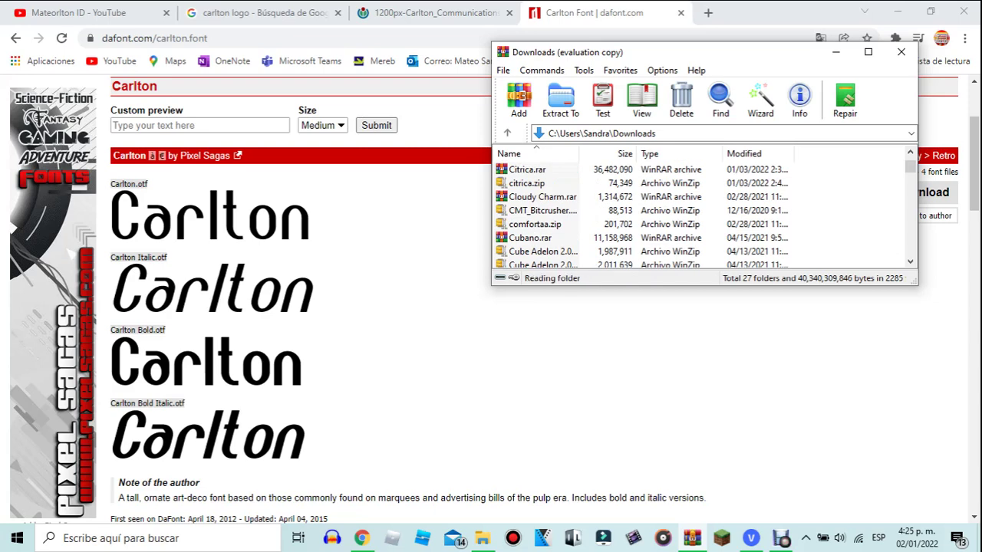
scroll(702, 215, up, 2)
scroll(702, 214, up, 6)
scroll(702, 215, down, 2)
scroll(702, 214, up, 1)
scroll(702, 215, up, 2)
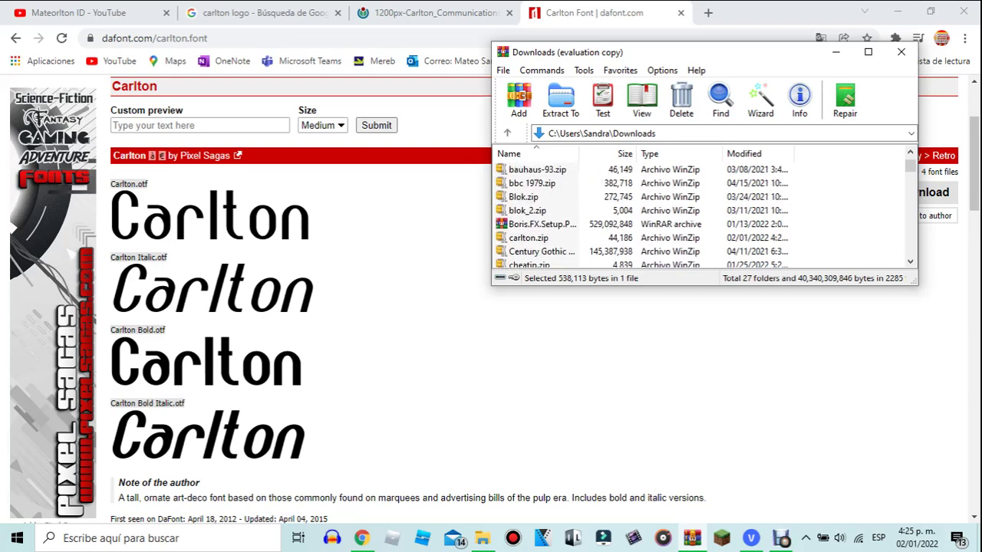
double_click(528, 238)
- Install the Carlton Bold Italic and Carlton Bold fonts from the archive
double_click(541, 184)
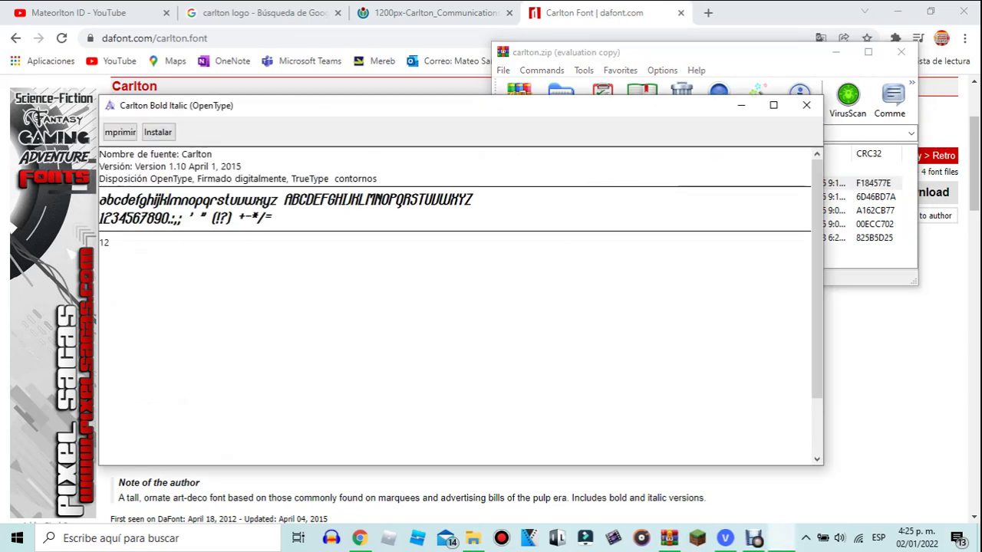
click(157, 132)
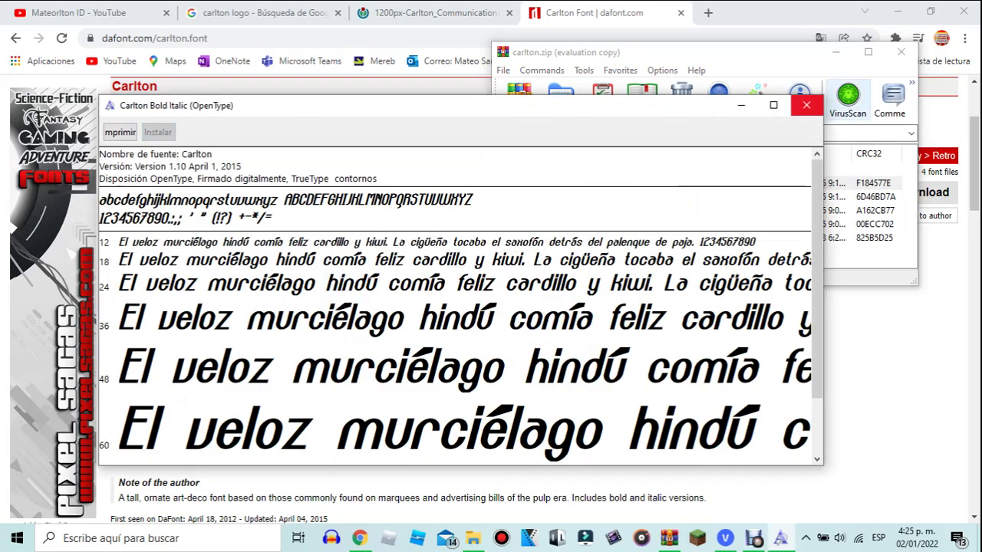
click(806, 105)
double_click(540, 197)
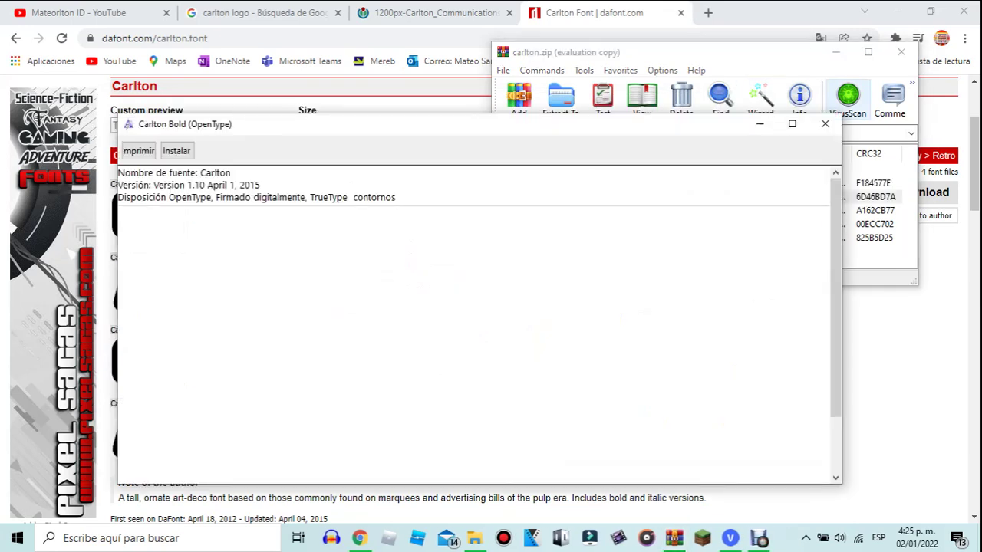
click(175, 150)
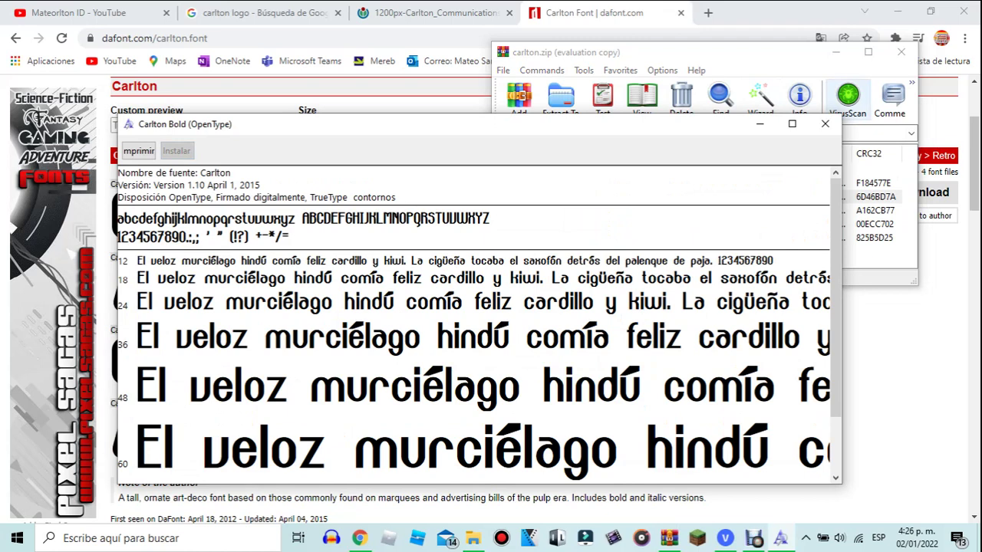
click(824, 123)
- Install the Carlton Italic and regular Carlton fonts from the archive
double_click(540, 211)
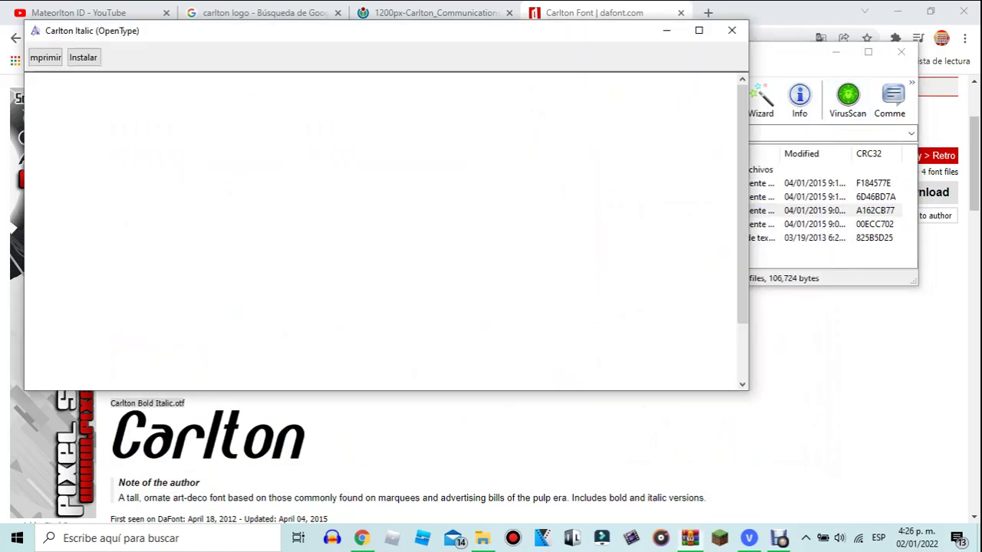
click(83, 57)
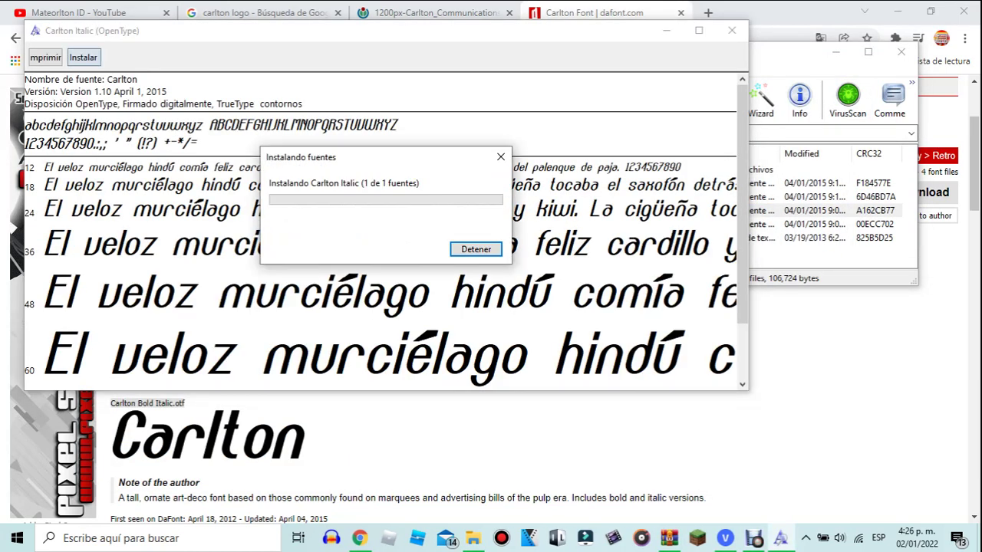
click(732, 30)
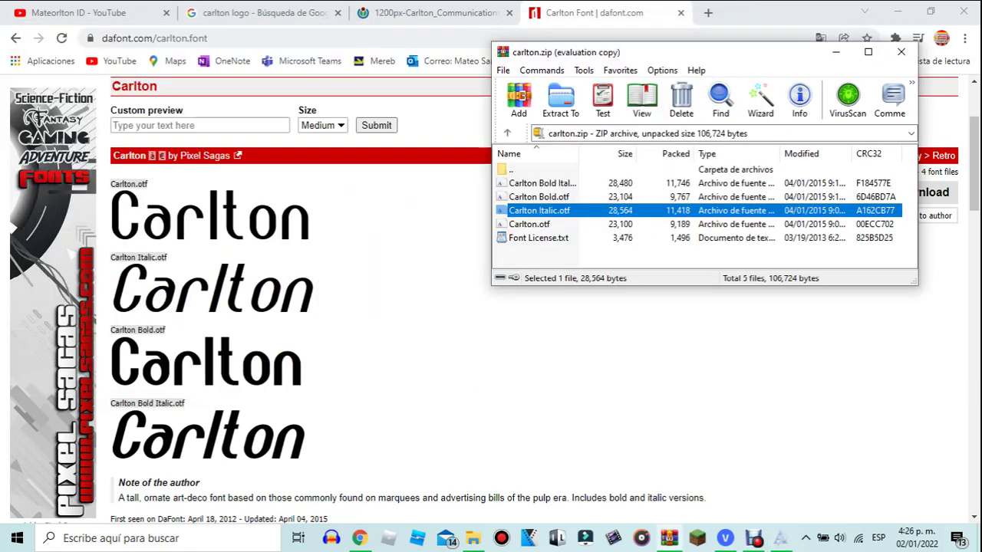
double_click(530, 224)
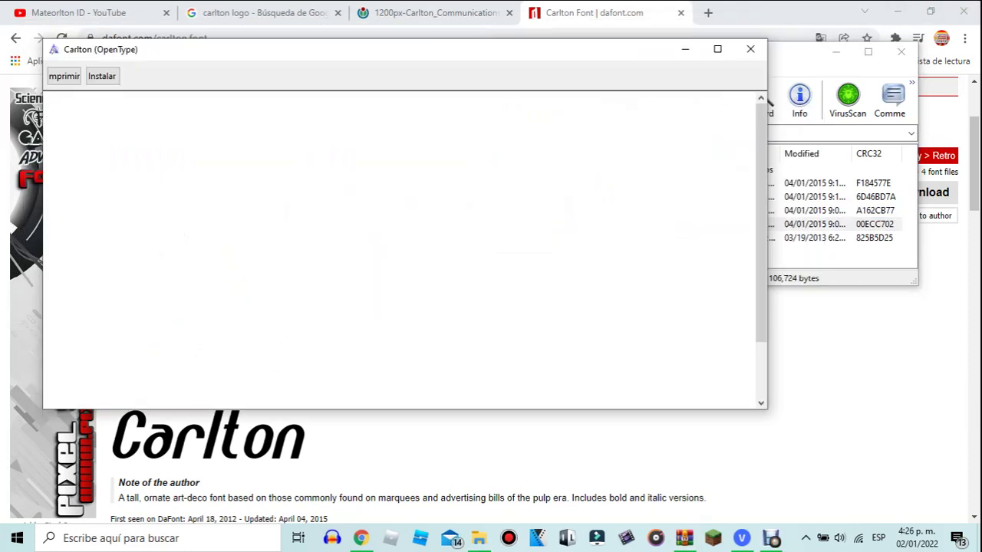
click(101, 76)
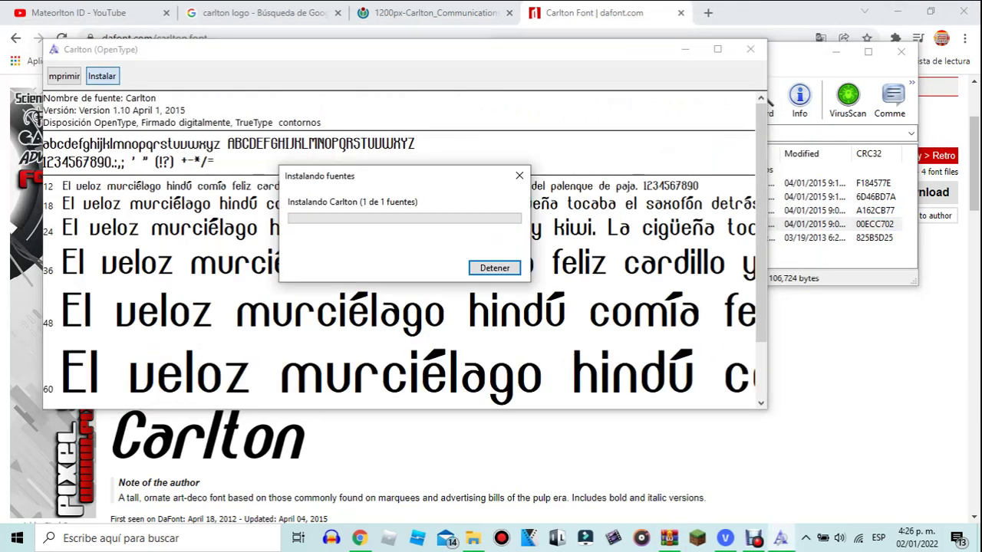
click(750, 49)
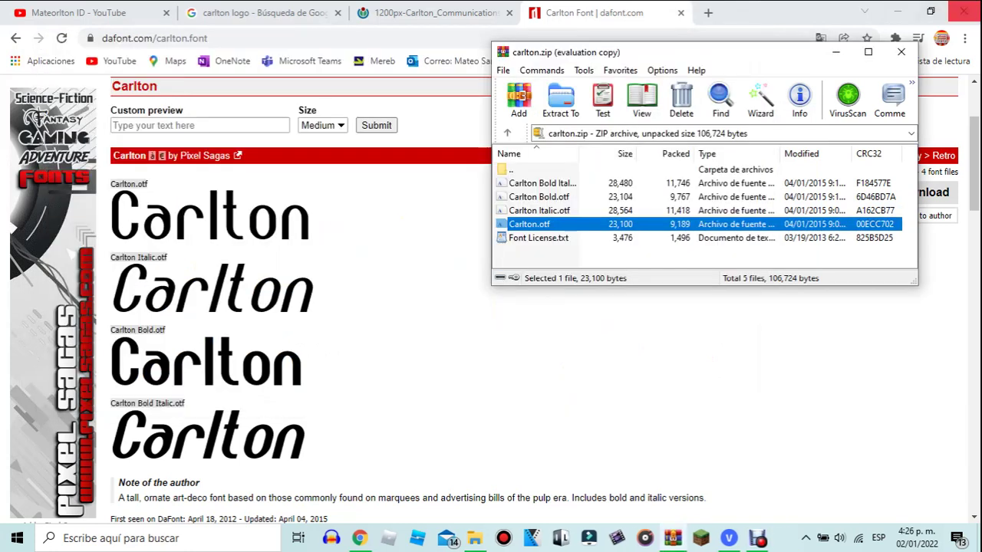
- Return to VEGAS Pro and add a default Titles & Text event on a new track above the logo at the timeline start
click(897, 12)
click(835, 52)
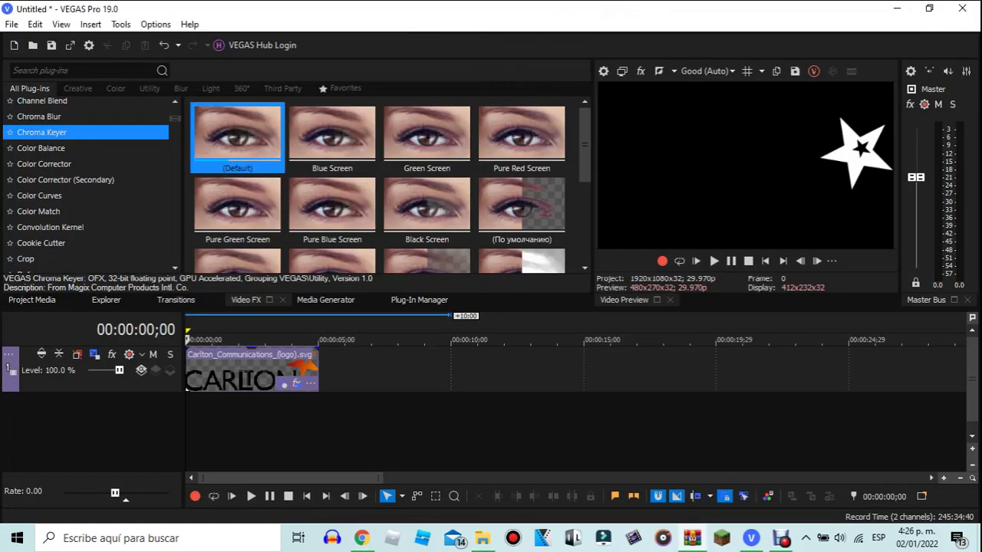
click(325, 300)
drag(117, 117, 116, 252)
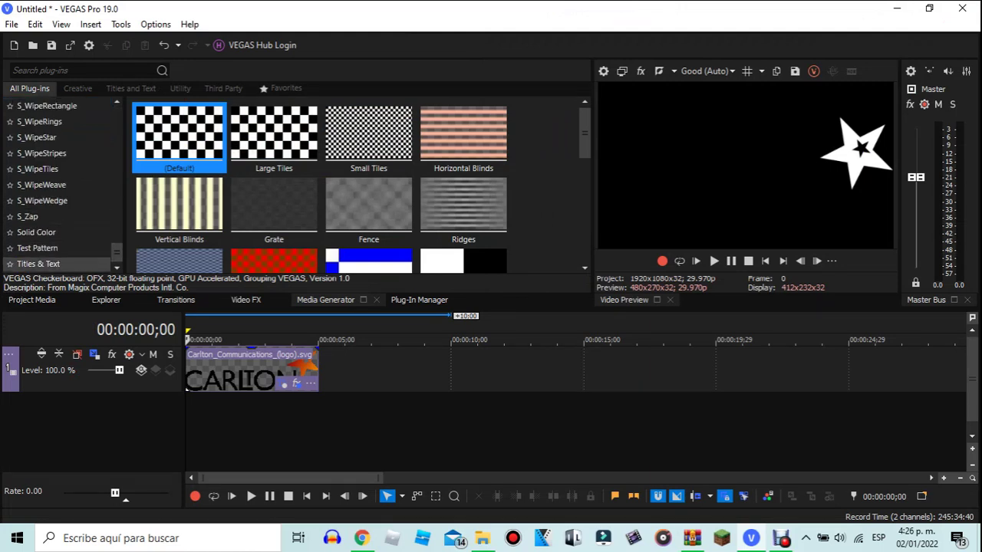
click(39, 264)
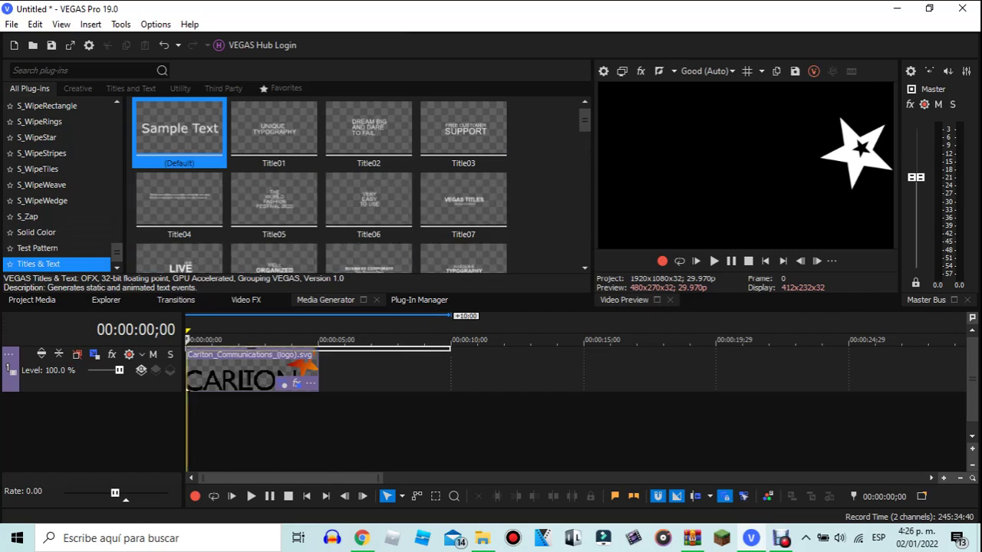
drag(179, 129, 189, 349)
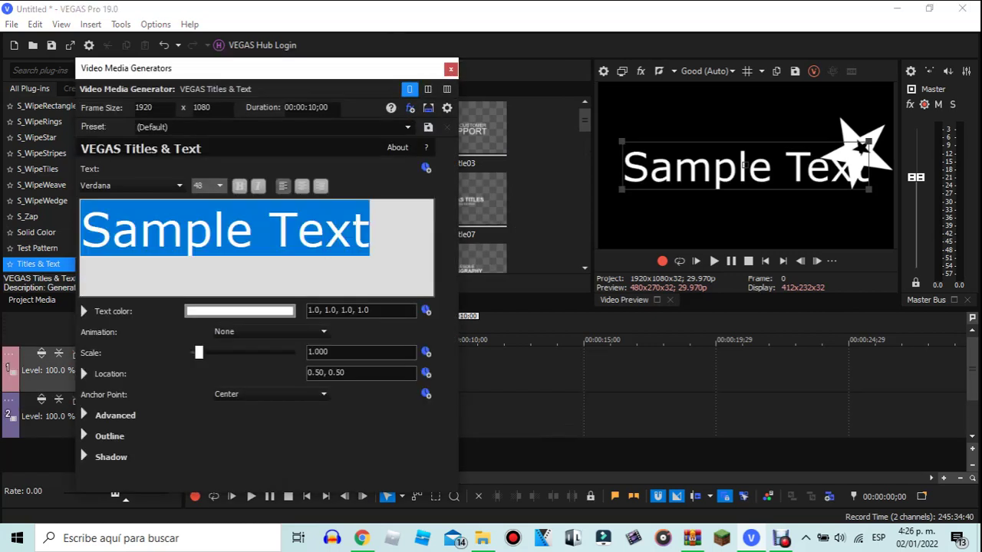
- Replace the sample title text with "MATEOR*ON"
text(MATE)
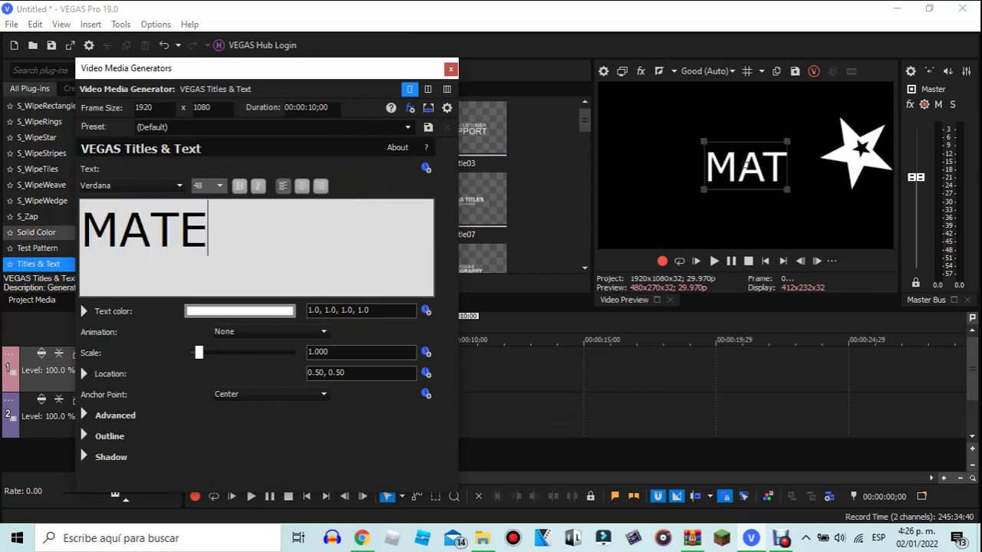
text(O)
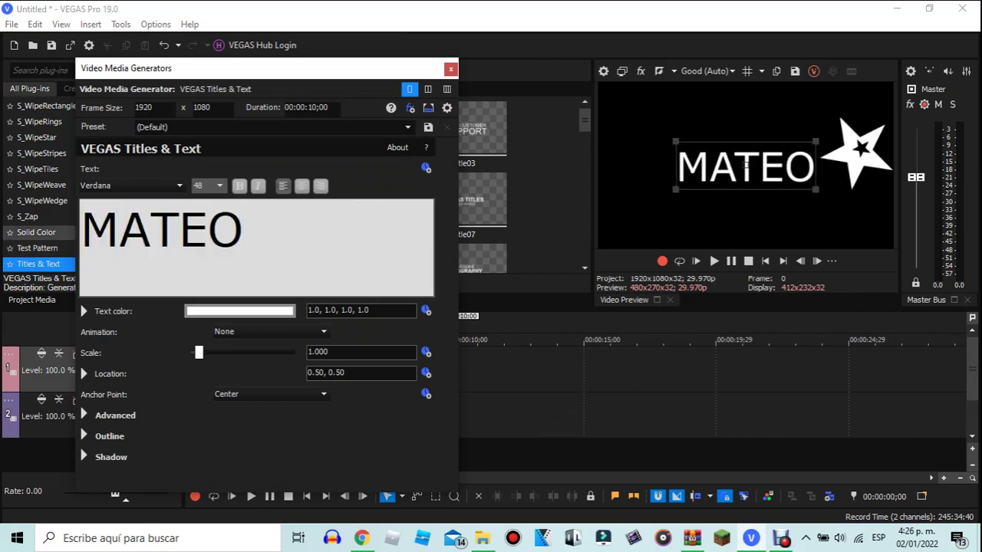
text(R*)
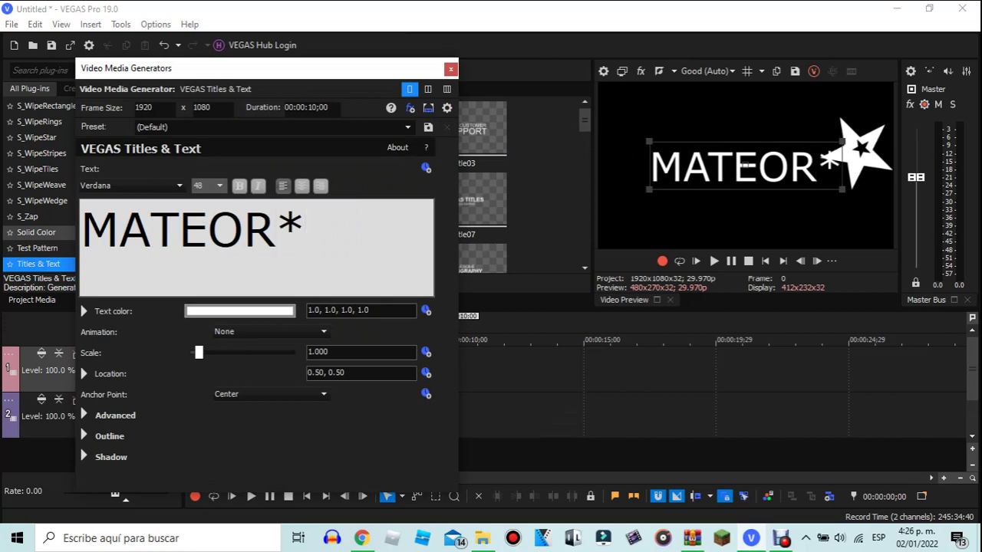
text(T)
key(BackSpace)
text(ON)
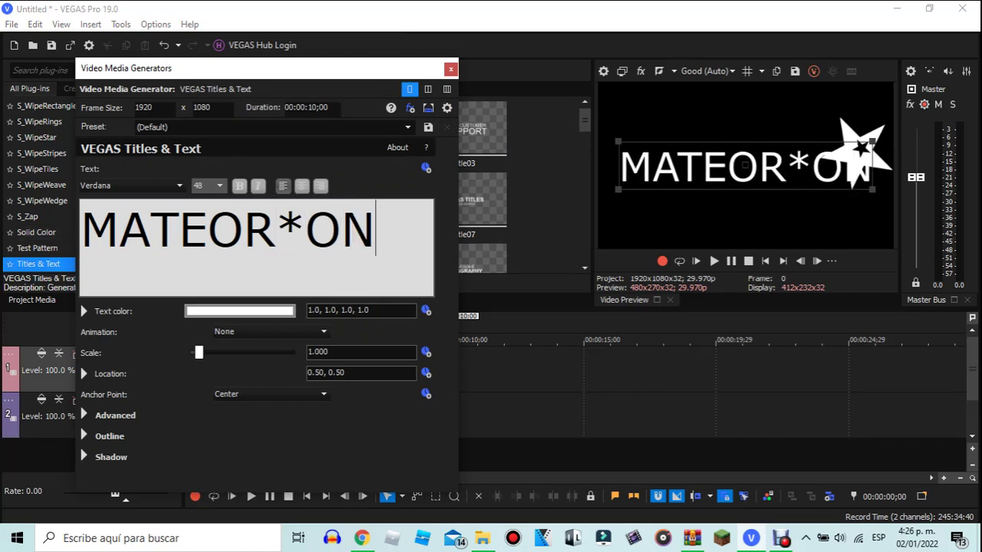
- Select all of the title text and look through the font list for the Carlton fonts
key(ctrl+a)
click(145, 186)
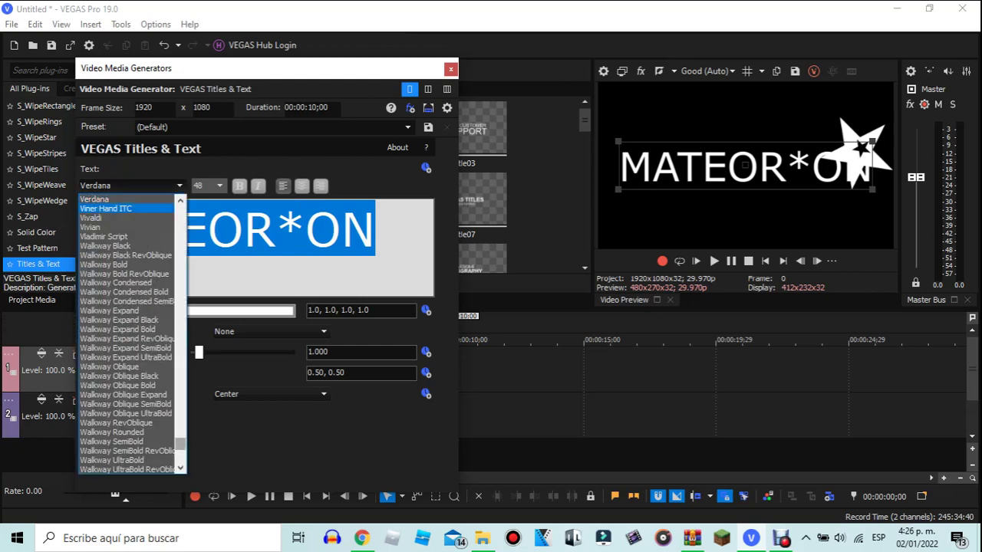
scroll(130, 334, up, 20)
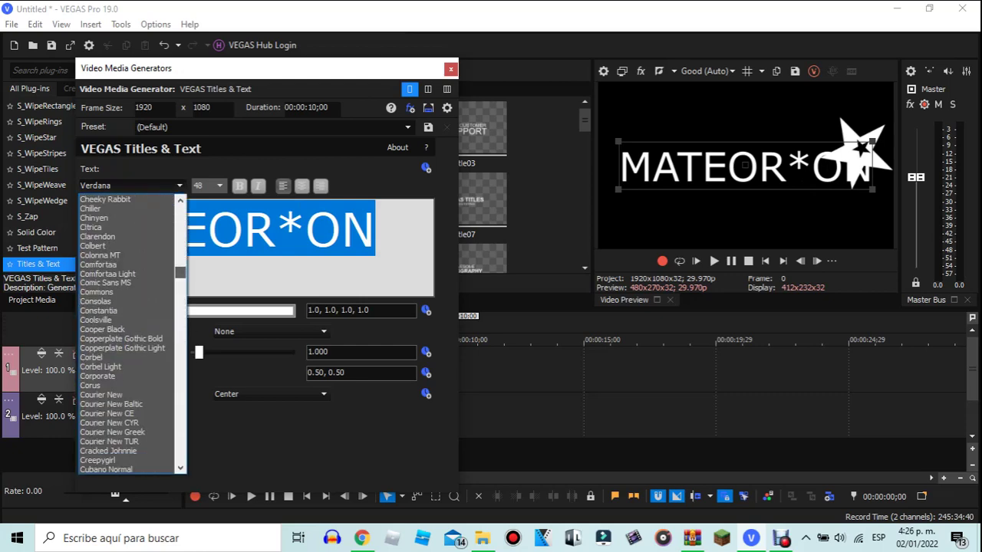
- Switch to WinRAR, go up from carlton.zip to the Downloads folder, and return to VEGAS Pro
click(693, 538)
double_click(529, 169)
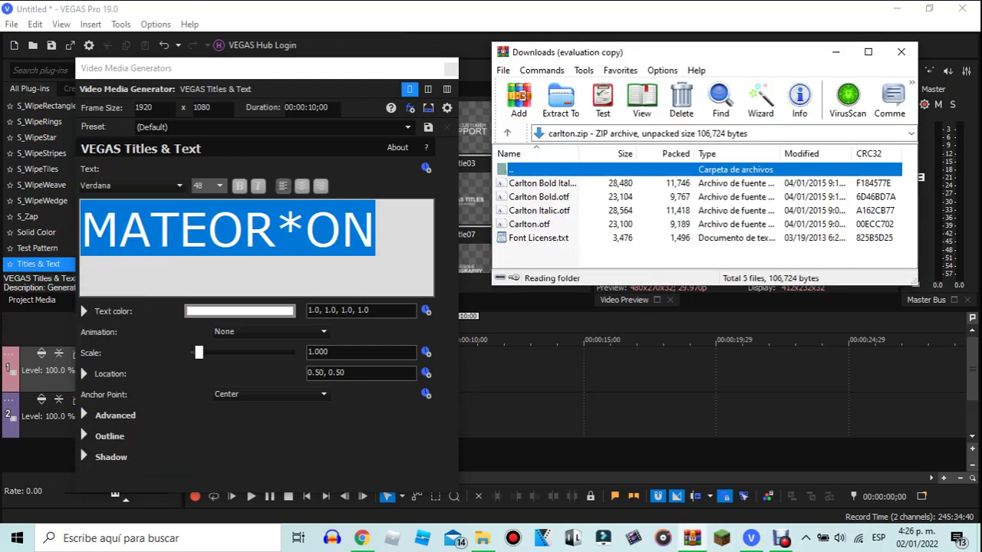
key(Return)
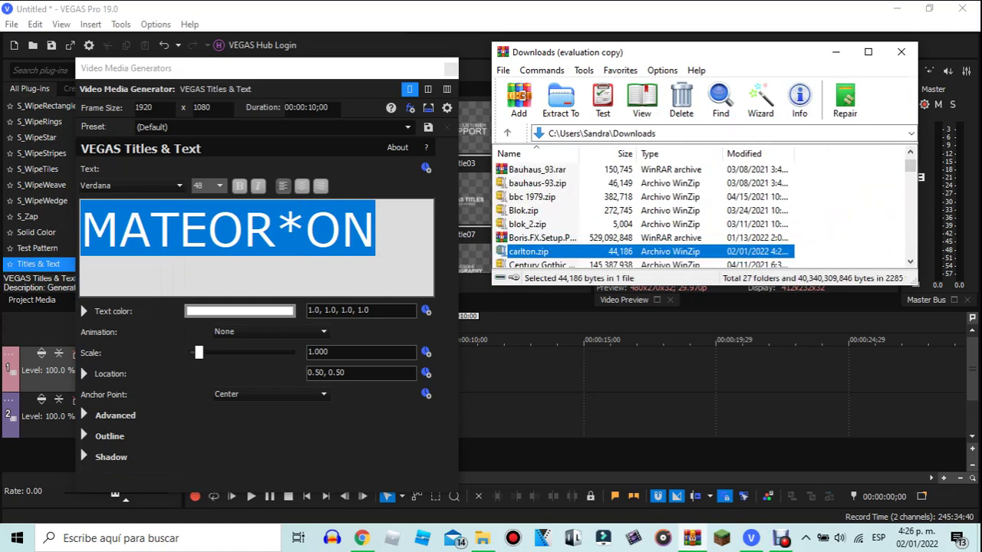
scroll(583, 223, up, 1)
key(alt+Tab)
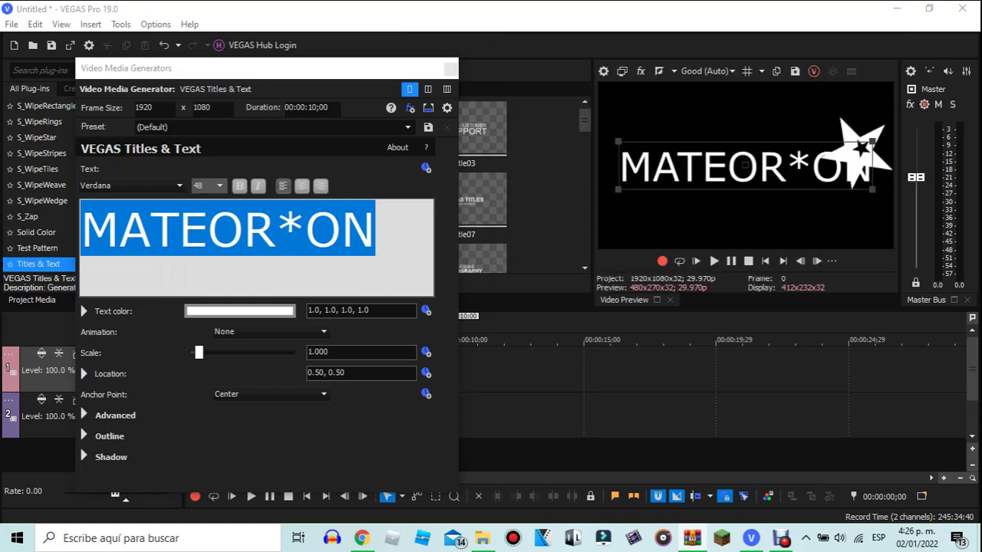
- Set the font of the selected title text to Carlton Logo
click(179, 186)
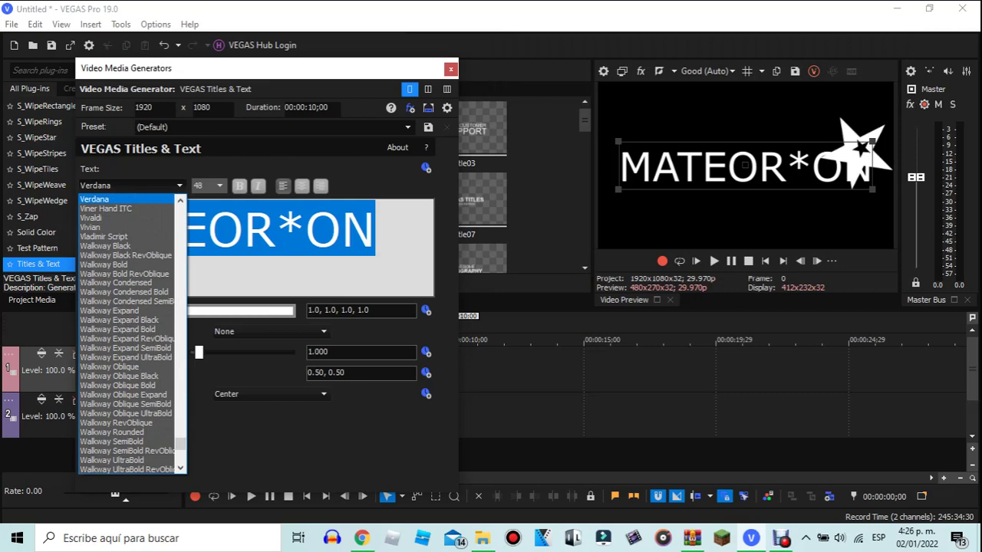
scroll(131, 334, up, 20)
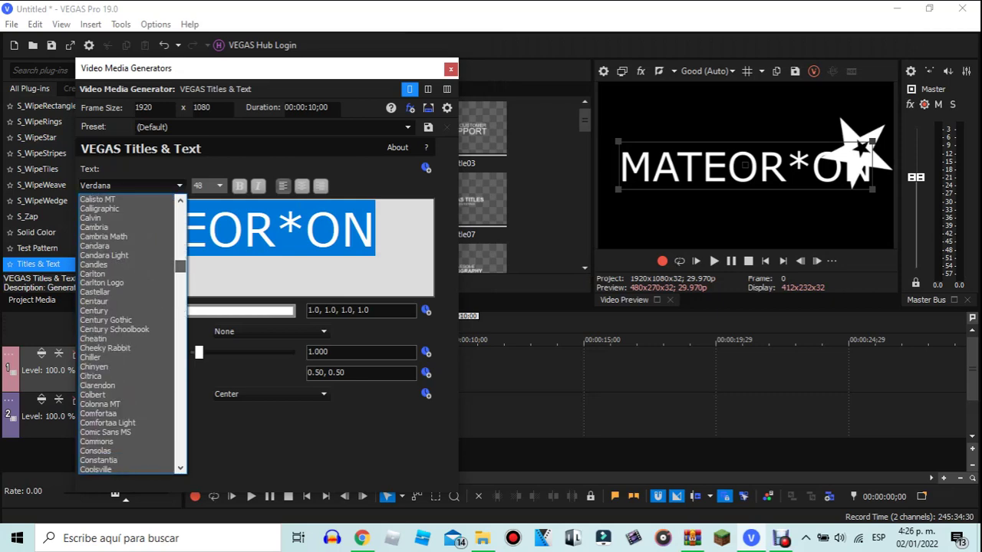
click(107, 283)
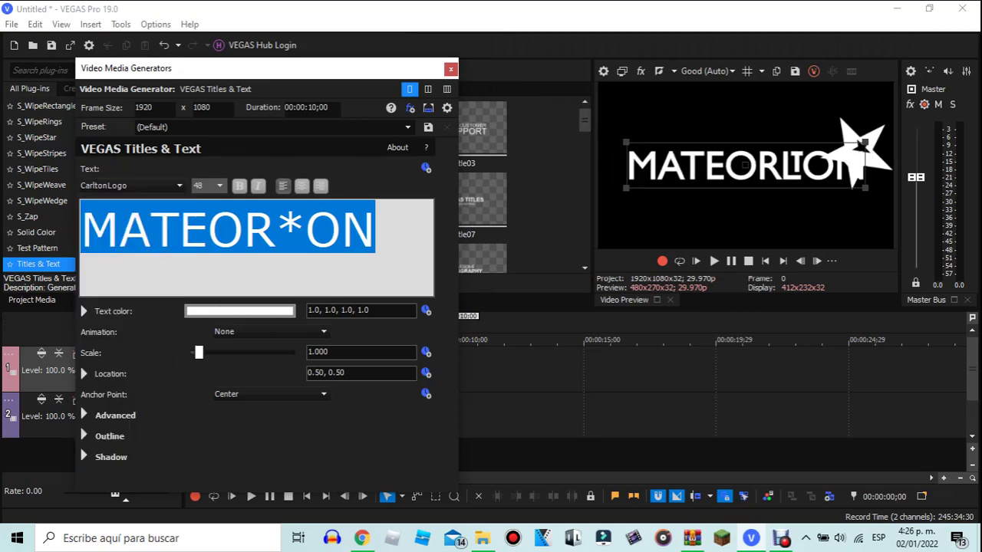
- Delete the asterisk from MATEOR*ON and enter it again between MATEOR and ON to form the joined LT glyph
click(327, 228)
drag(288, 228, 81, 228)
text(MATEOR)
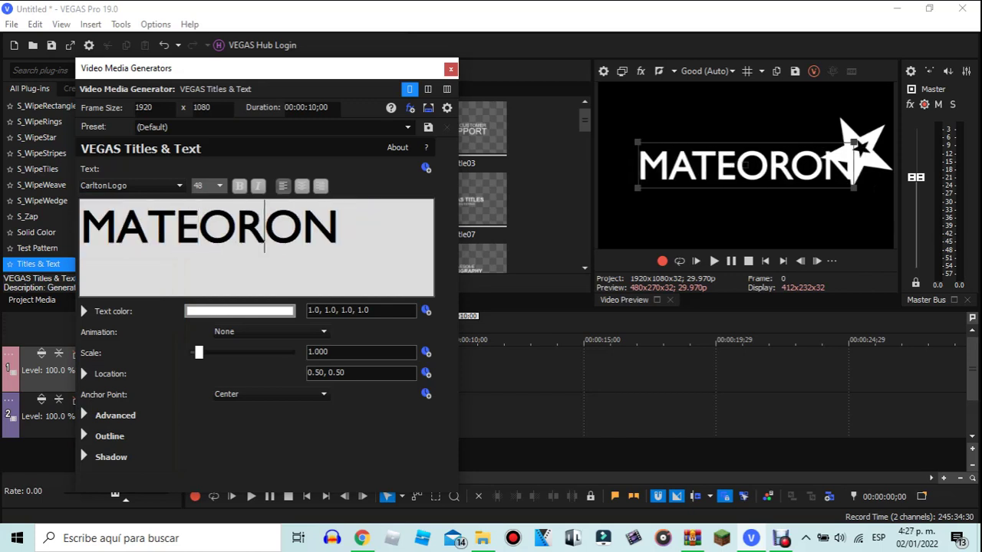
text(L)
key(BackSpace)
text(T)
key(BackSpace)
text(LI)
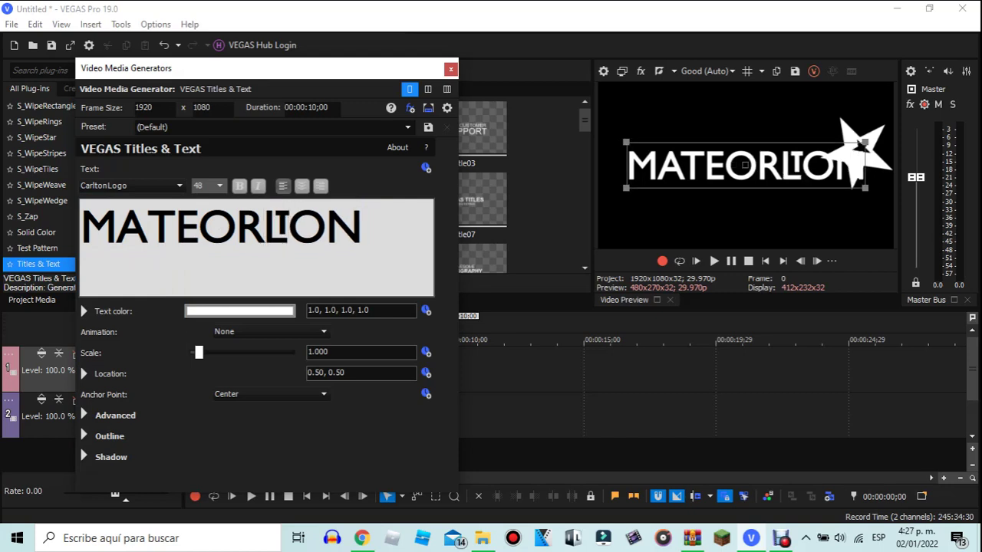
- Move the title to location 0.43, 0.41 and replace MATEOR before the joined LT glyph with MIAR
drag(745, 166, 724, 182)
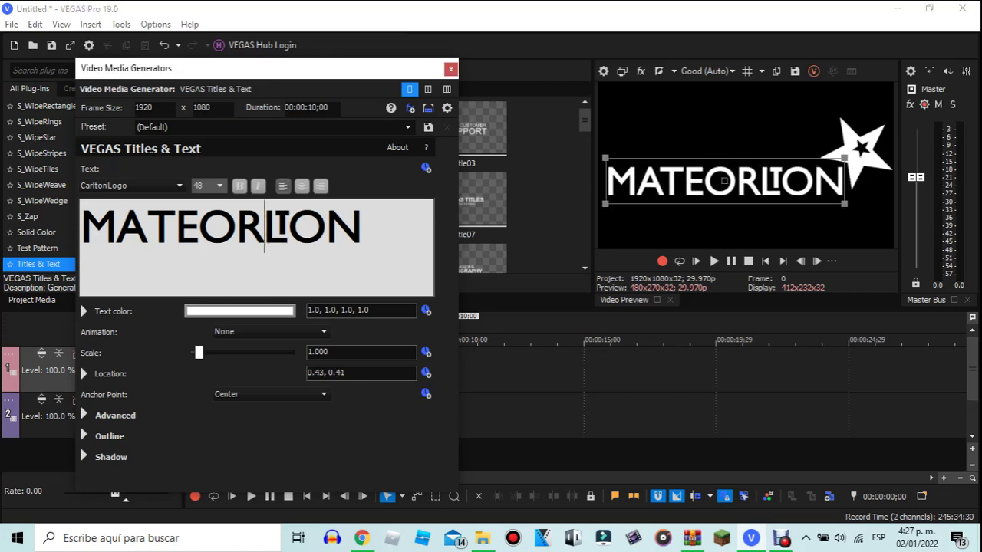
key(shift+Home)
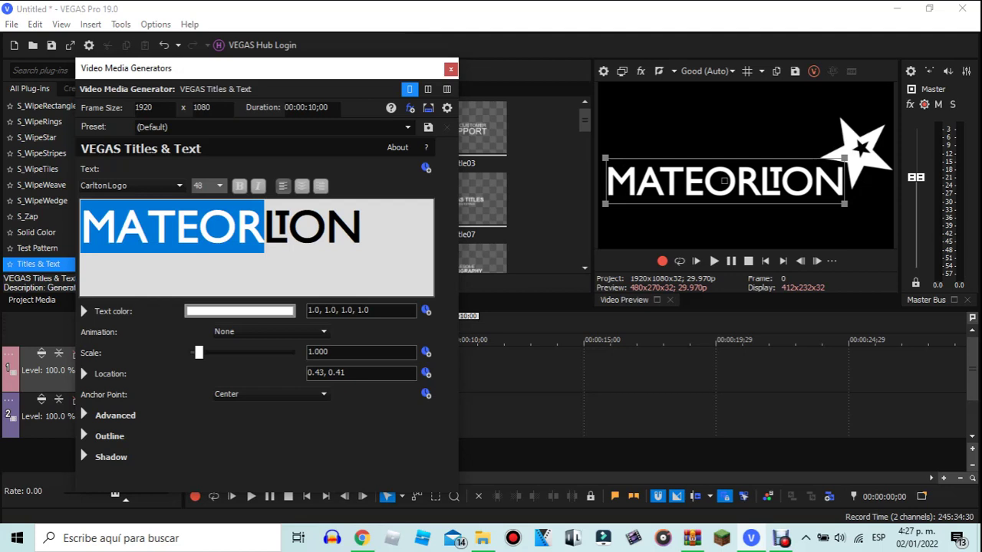
text(M)
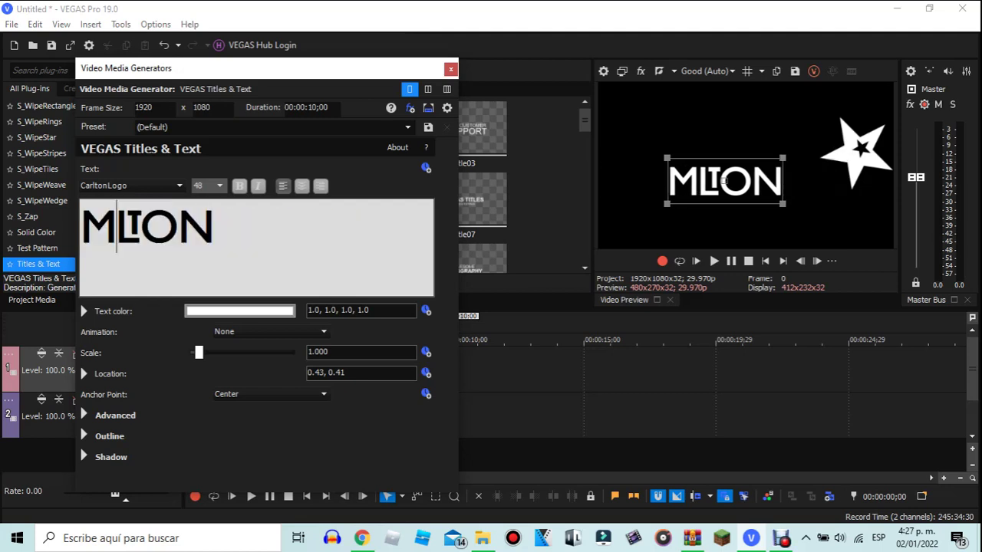
text(I)
key(BackSpace)
text(IAR)
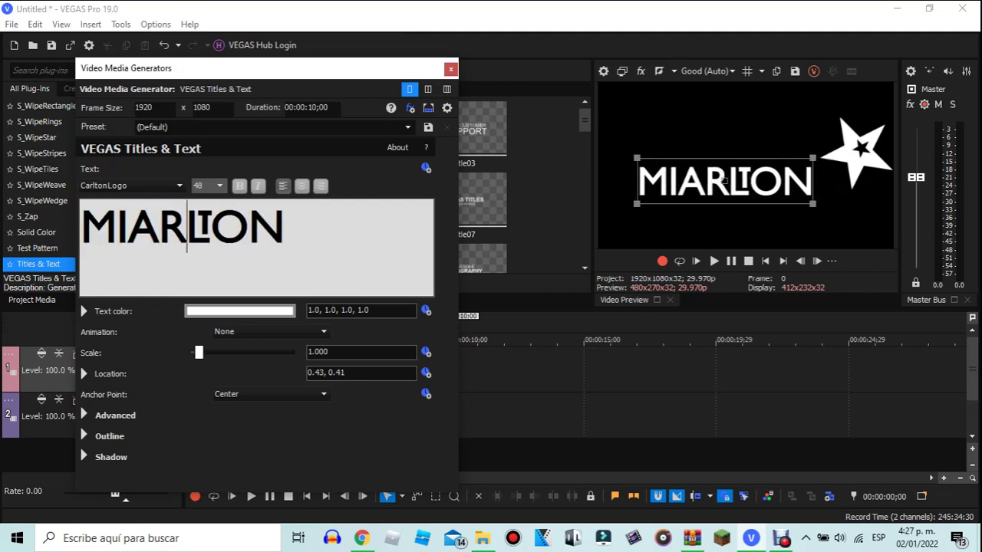
- Replace MIAR in the title with GABRIELLAR and shrink the title to a scale of about 0.772
key(shift+Home)
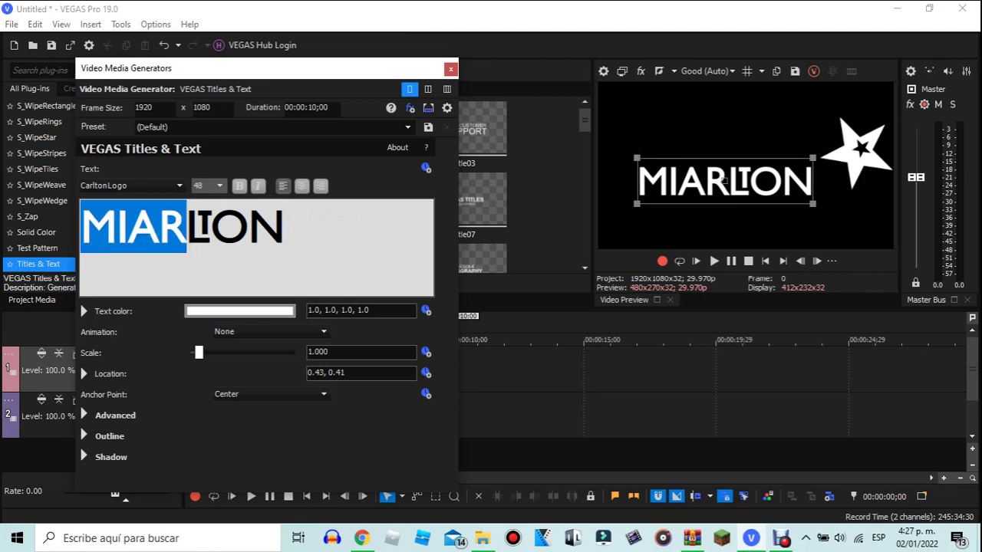
text(GABRI)
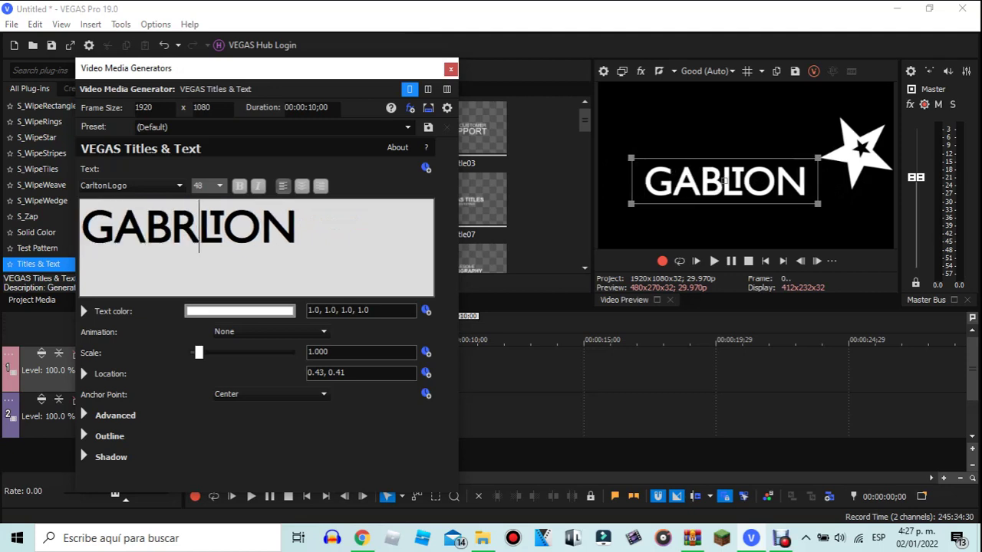
text(ELLAR)
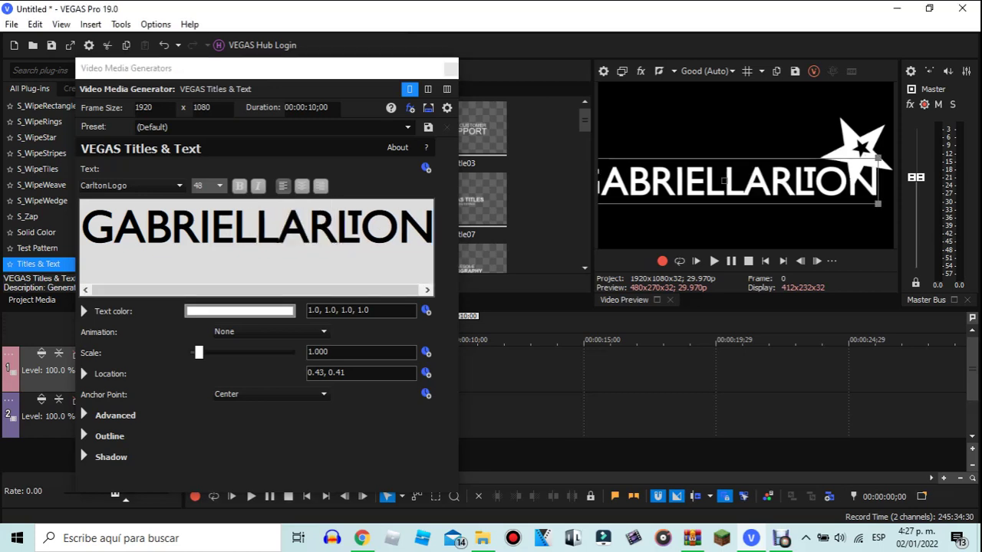
drag(878, 205, 802, 192)
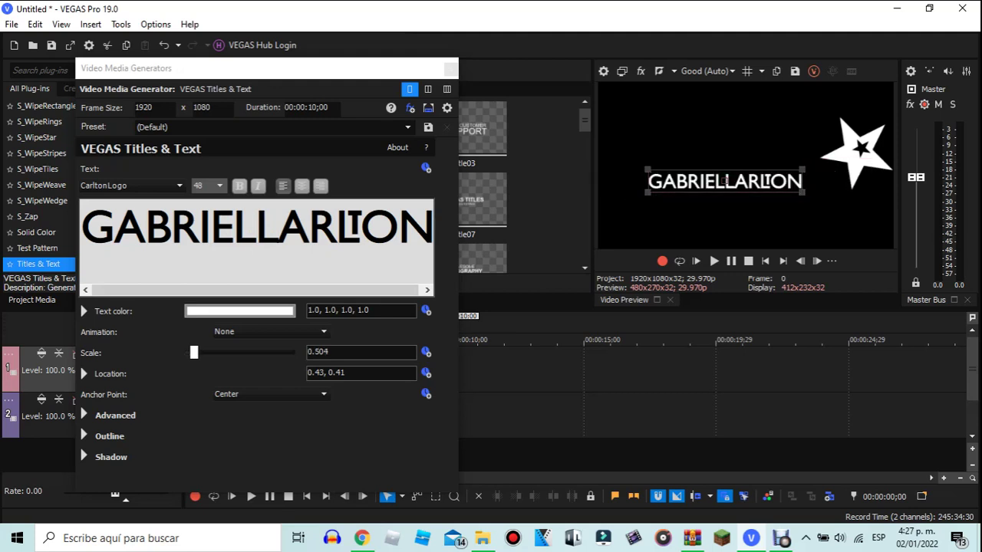
drag(802, 193, 844, 199)
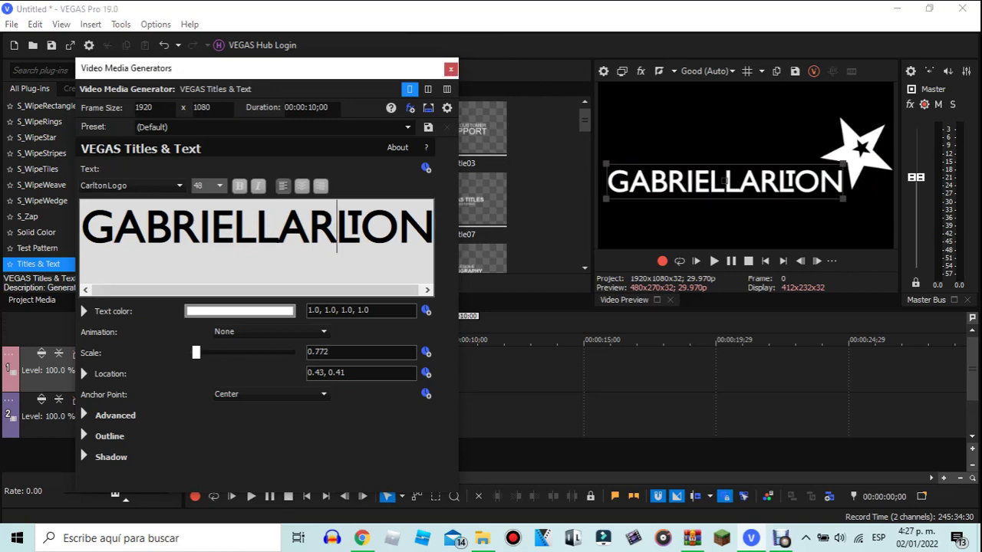
- Replace the letters before the joined LT glyph with CAR so the title reads CARLTON
key(shift+Home)
text(CA)
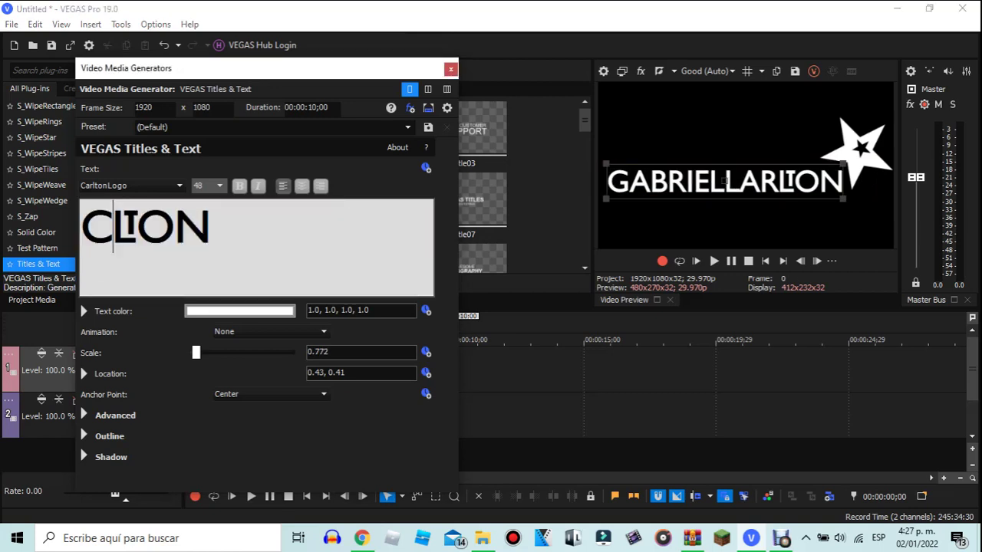
text(R)
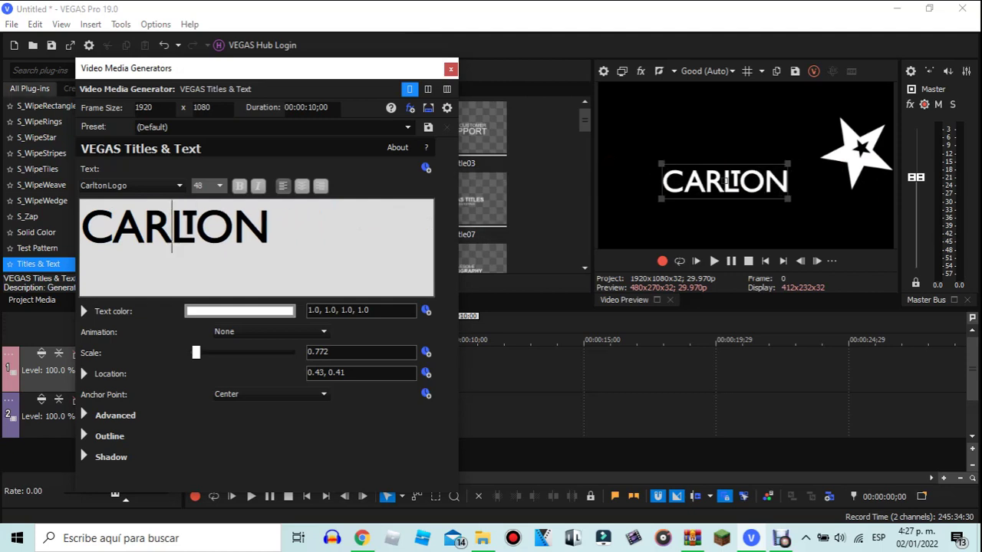
- Enlarge the CARLTON title, place it just below and left of the star, and close the title generator
mouse_move(725, 181)
mouse_down()
mouse_move(749, 208)
mouse_move(720, 177)
mouse_move(733, 189)
mouse_up()
scroll(718, 177, up, 5)
click(452, 68)
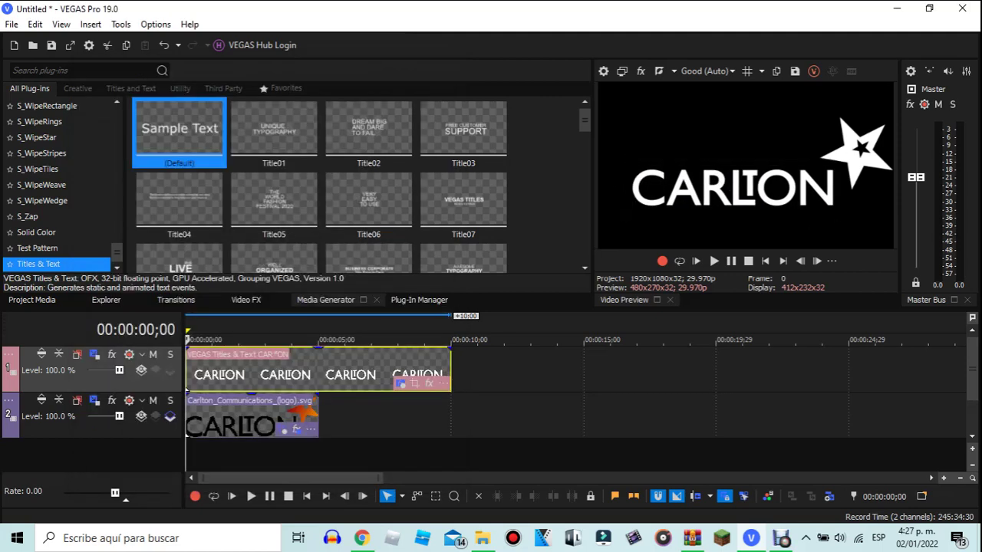